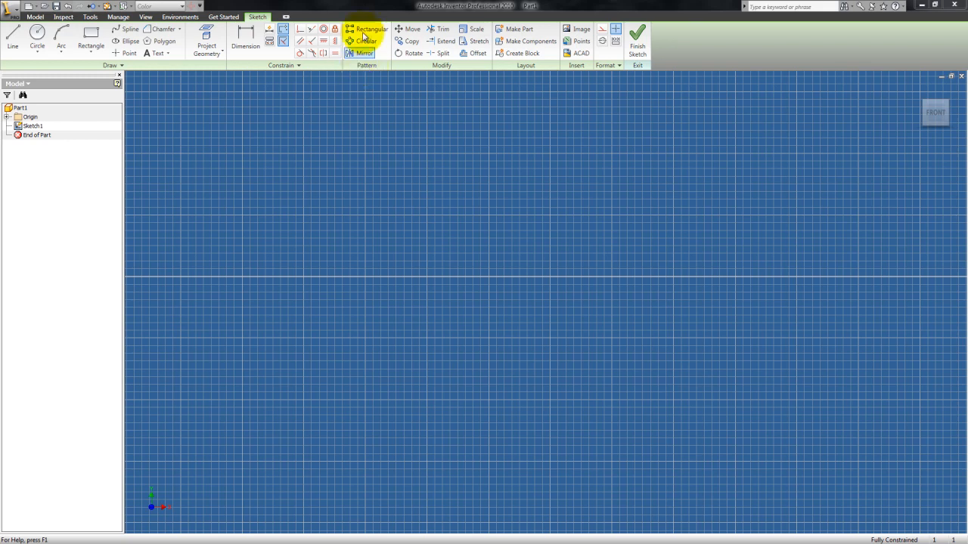
Sketch two concentric circles, a large outer one and a small inner one around the same centre point.
click(38, 34)
click(331, 200)
click(381, 148)
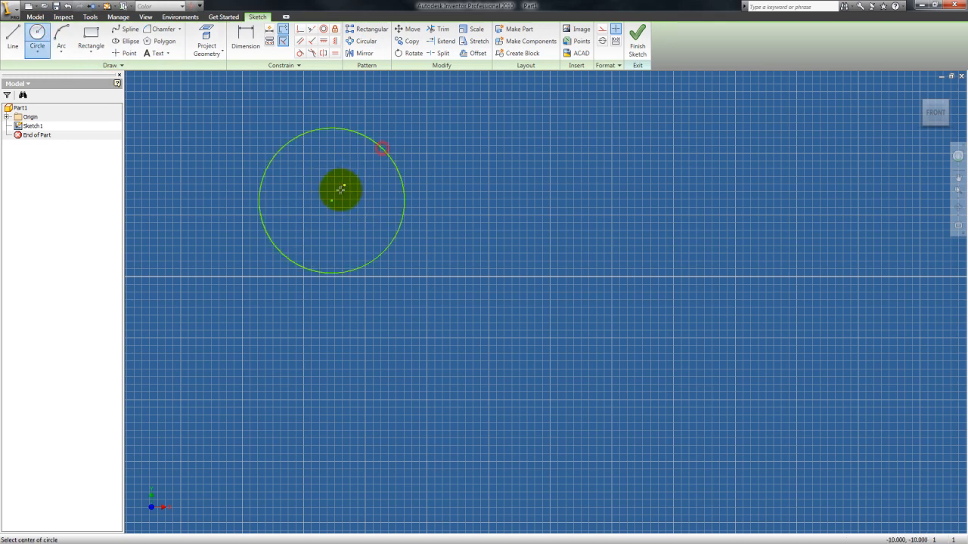
click(340, 188)
click(343, 185)
Draw a horizontal line about 2.6 in long rightward and a vertical line about 2.3 in long downward from the circles' centre.
click(13, 37)
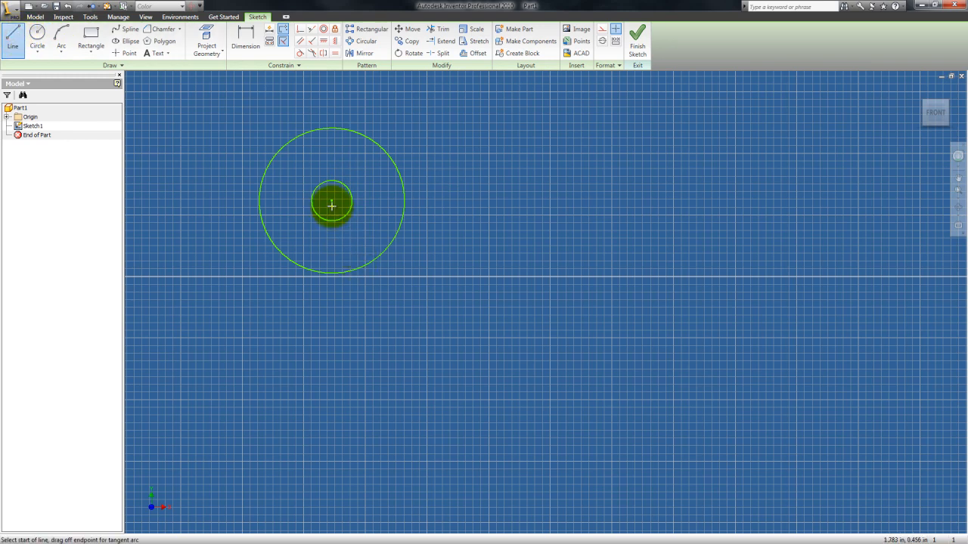
click(331, 200)
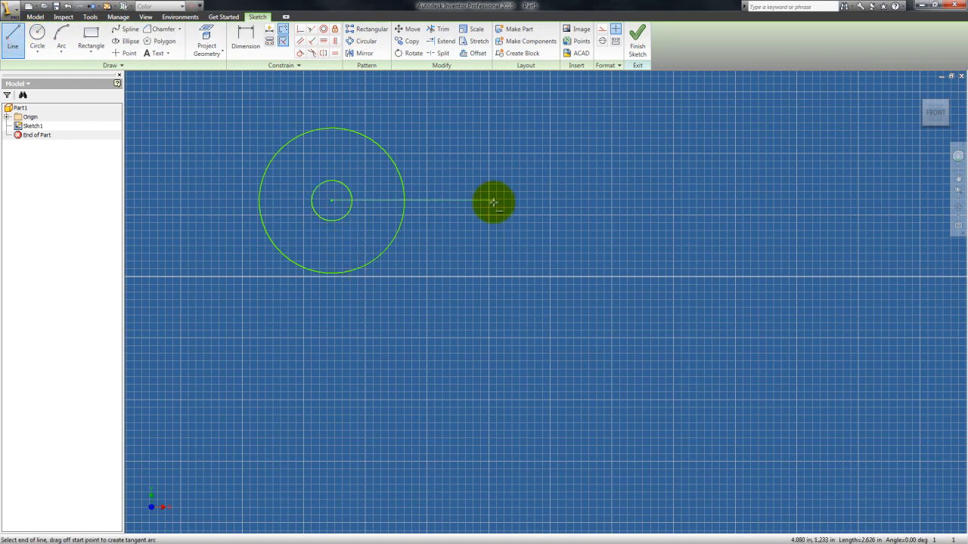
click(493, 201)
key(Escape)
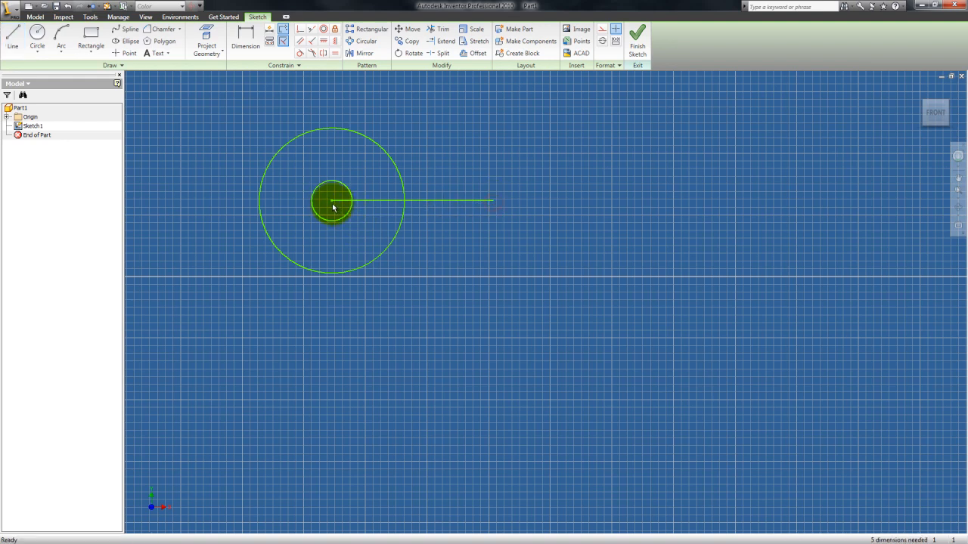
key(l)
click(331, 200)
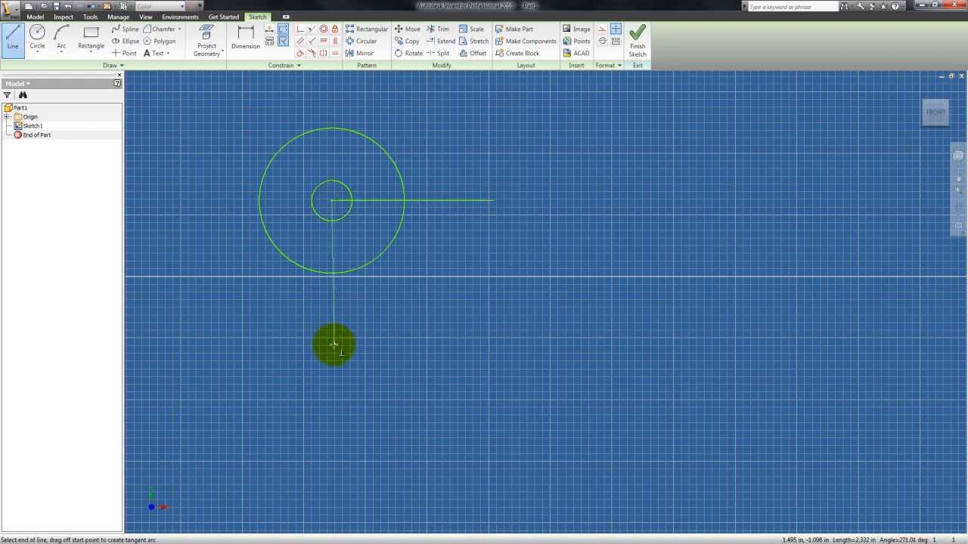
click(332, 347)
key(Escape)
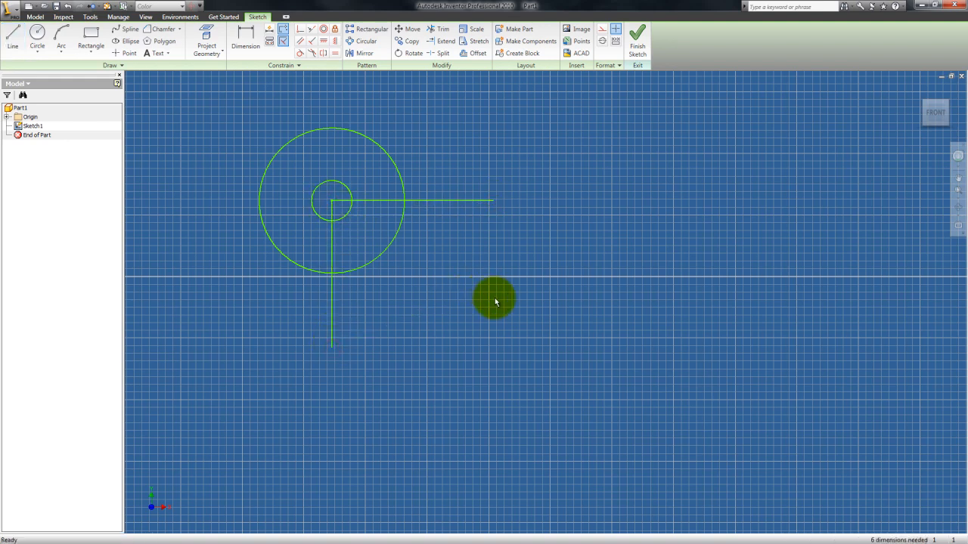
Set up a rectangular pattern of both circles, using the horizontal line for Direction 1 and the vertical line for Direction 2.
middle_drag(487, 258, 393, 241)
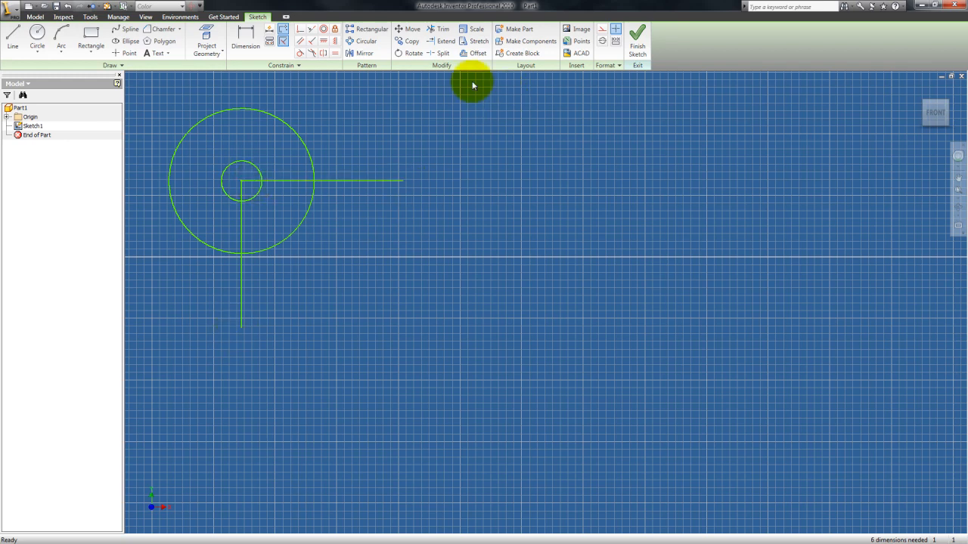
click(370, 28)
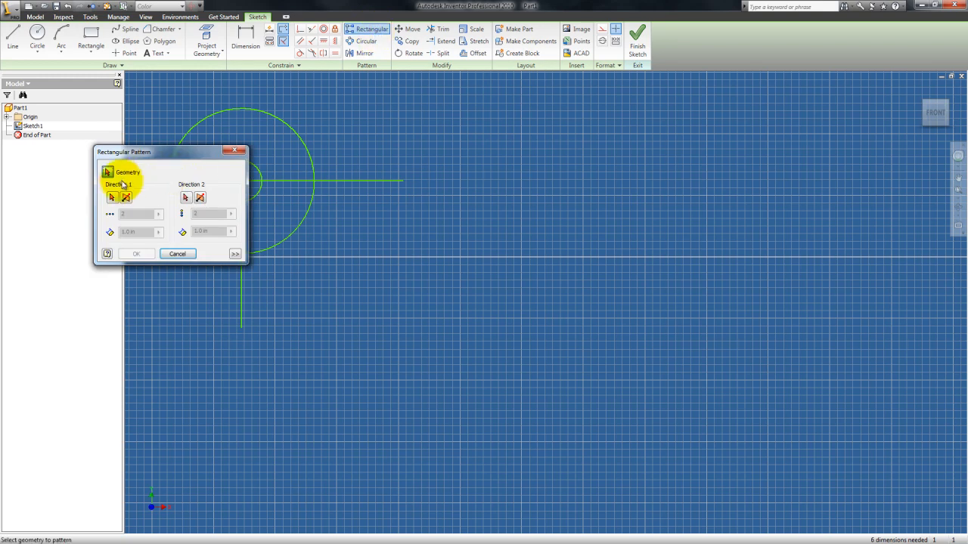
drag(136, 154, 494, 254)
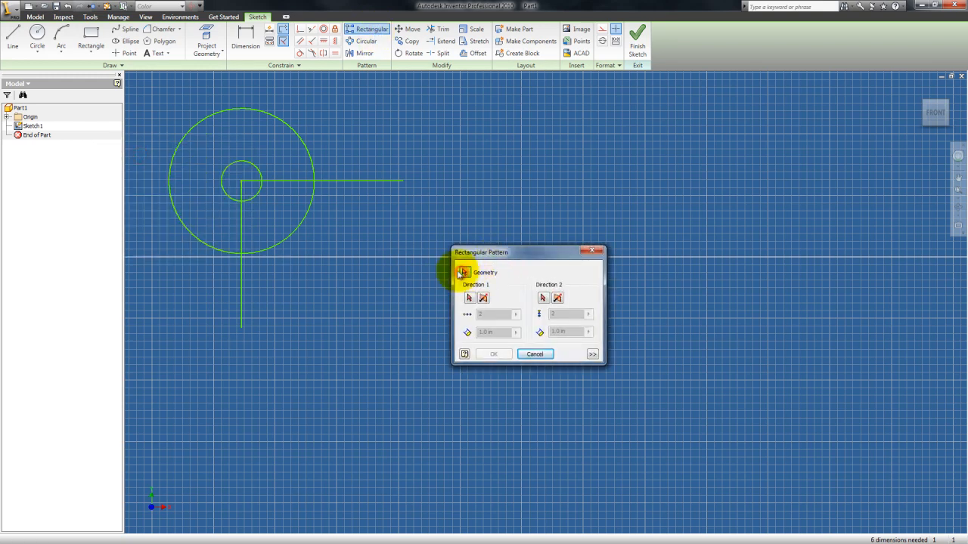
click(300, 222)
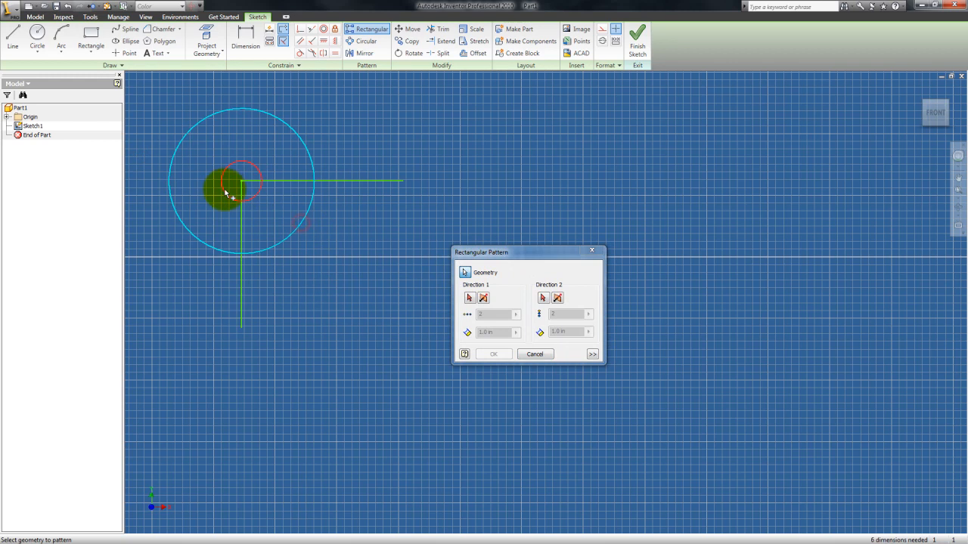
click(469, 298)
click(387, 183)
click(543, 298)
click(242, 322)
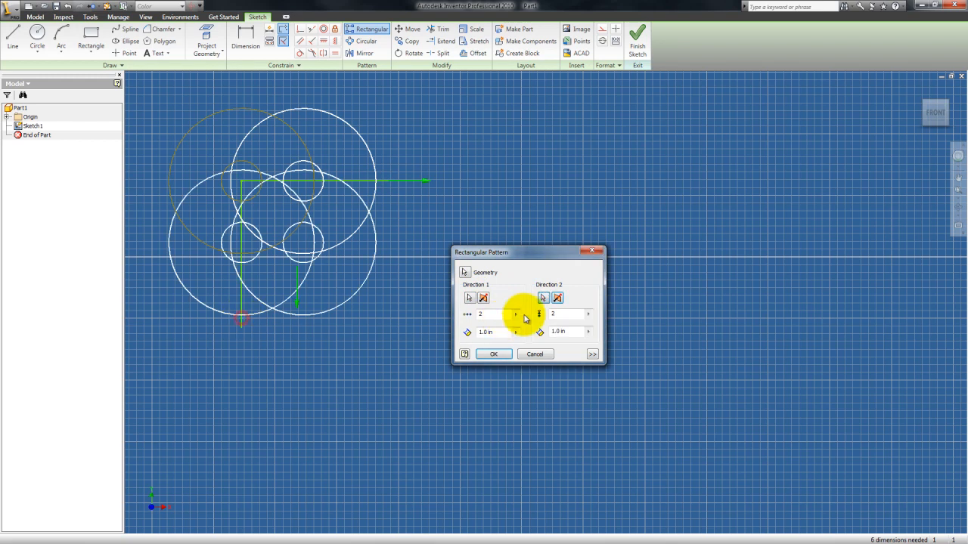
Set the rectangular pattern's count to 4 in both directions.
double_click(499, 316)
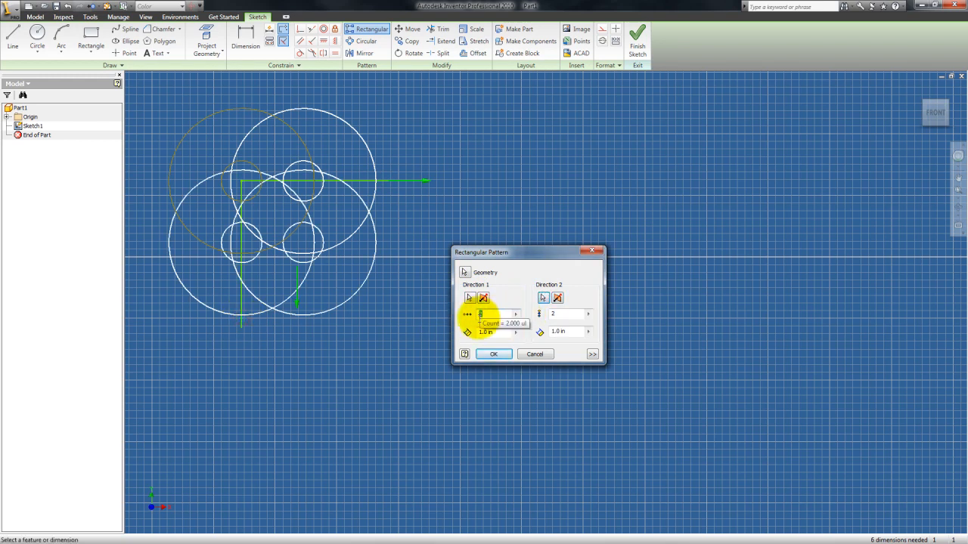
text(4)
double_click(567, 314)
text(4)
Set the pattern spacing to 2 in for Direction 1 and 3 in for Direction 2, and create the pattern.
double_click(499, 332)
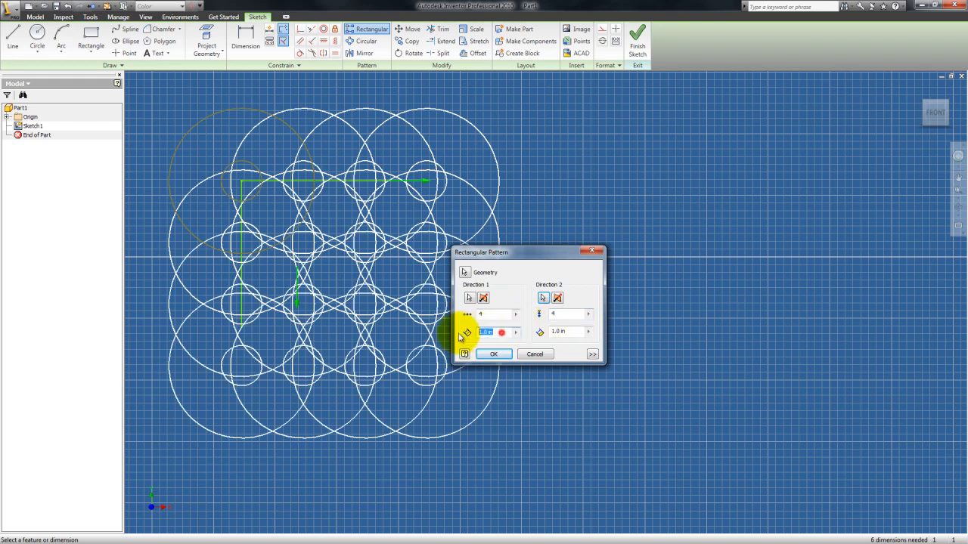
text(2)
double_click(558, 331)
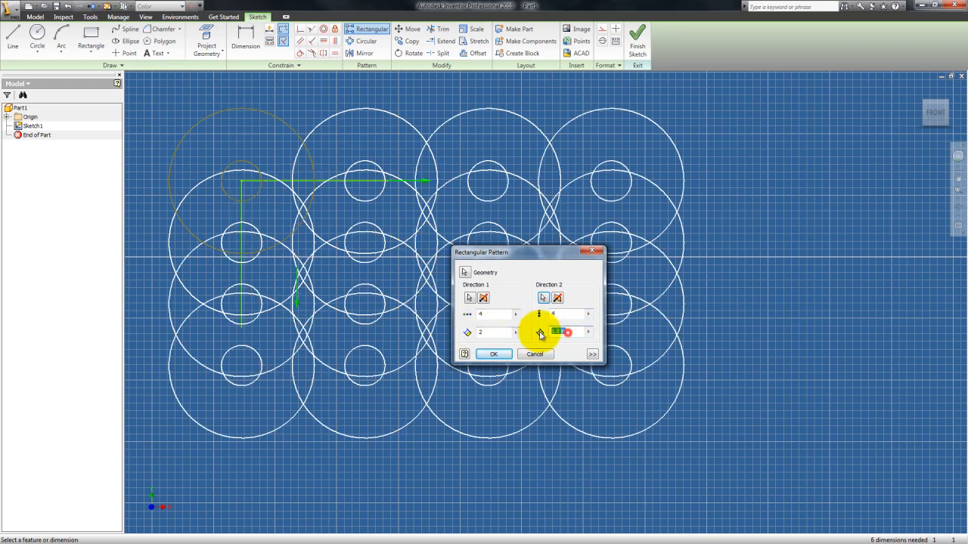
text(2)
drag(536, 253, 589, 211)
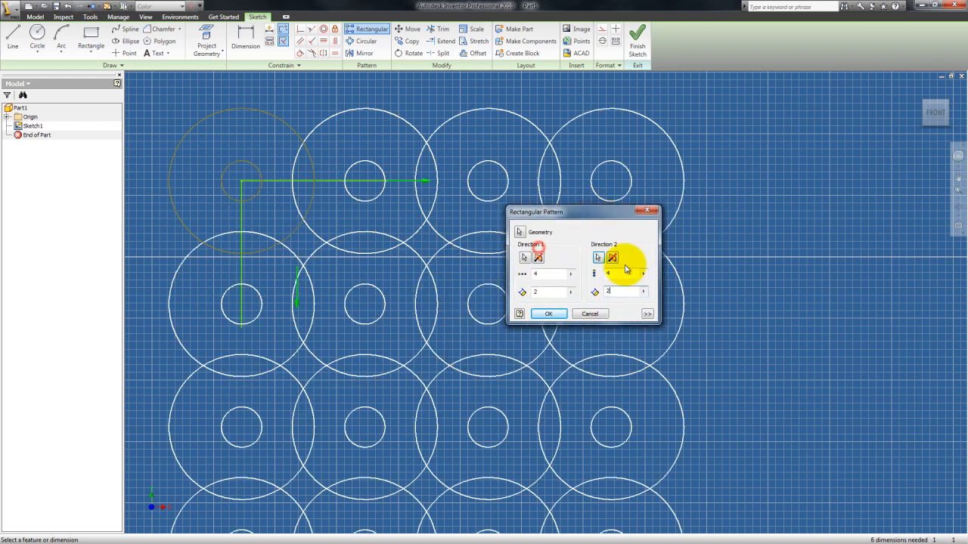
double_click(621, 290)
text(3)
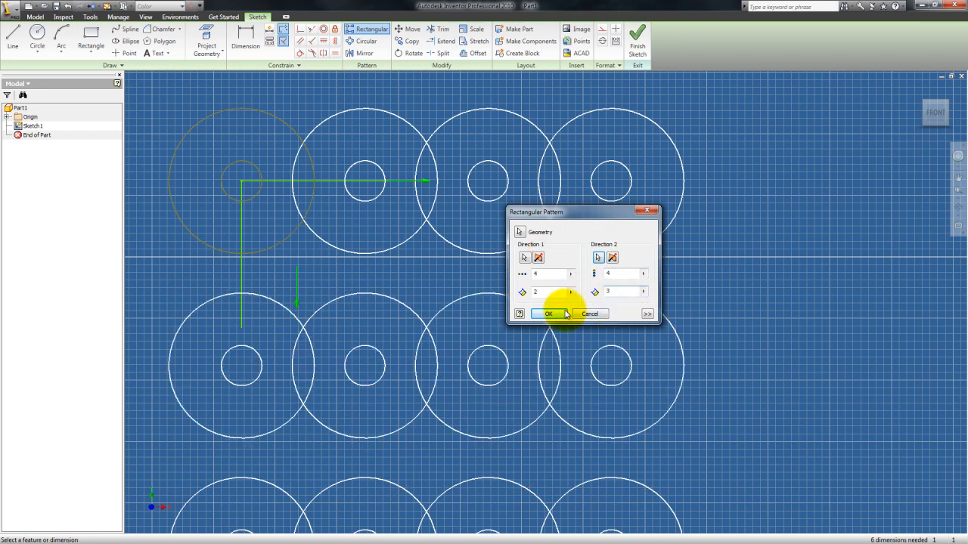
click(557, 316)
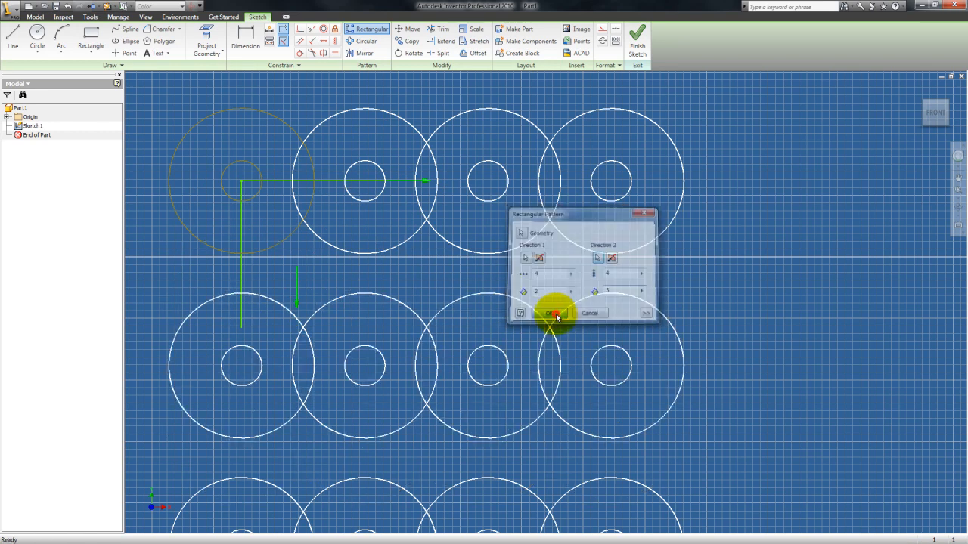
scroll(735, 263, up, 2)
scroll(735, 263, up, 1)
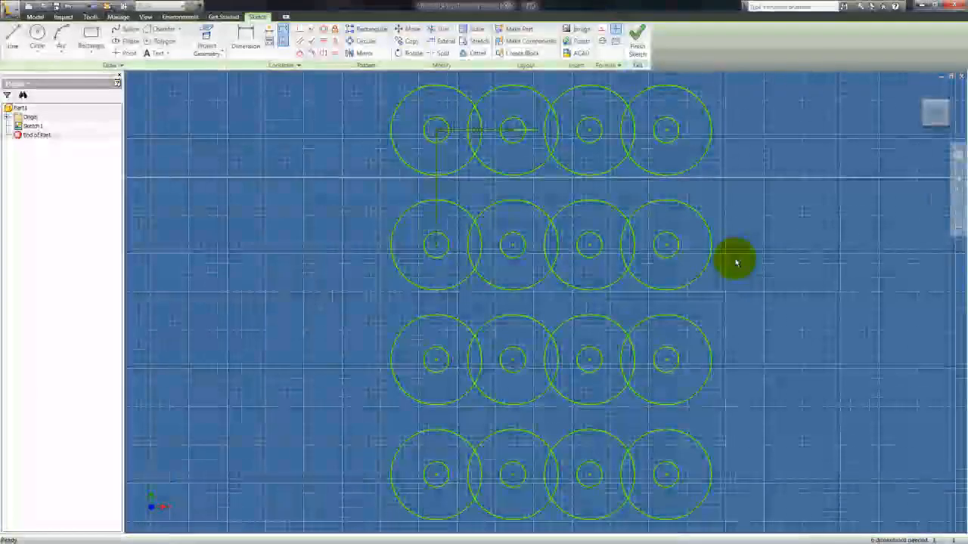
scroll(611, 255, down, 4)
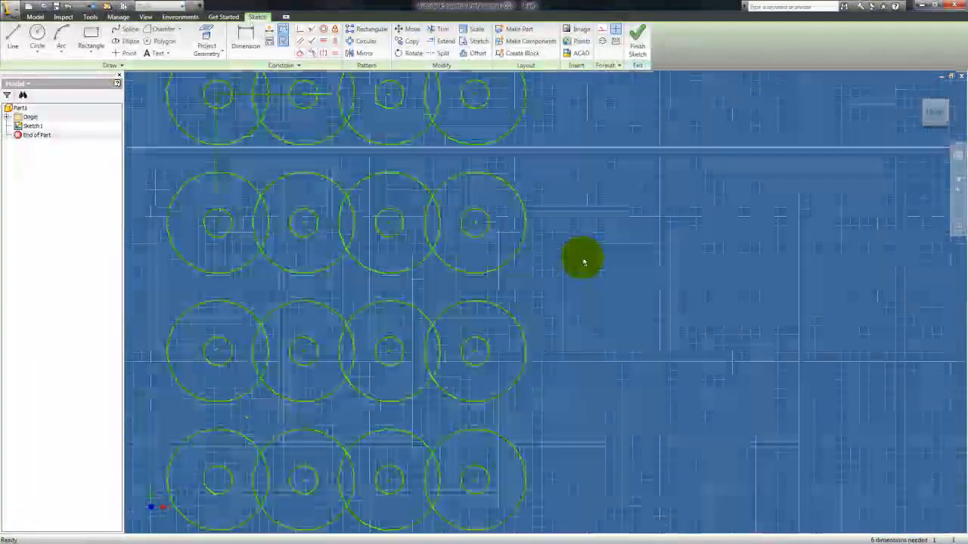
scroll(582, 265, up, 3)
mouse_move(636, 455)
mouse_down()
mouse_move(307, 130)
mouse_move(314, 122)
mouse_up()
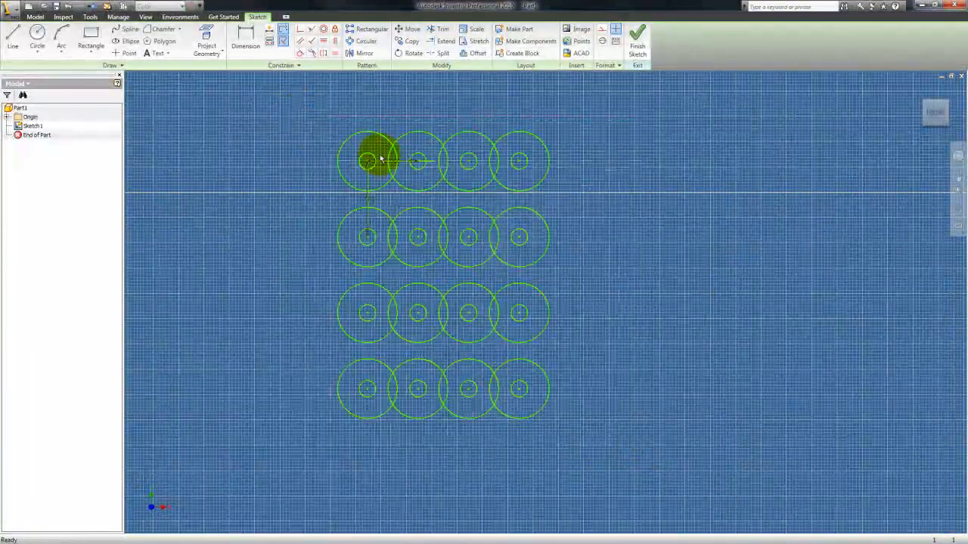
right_click(443, 170)
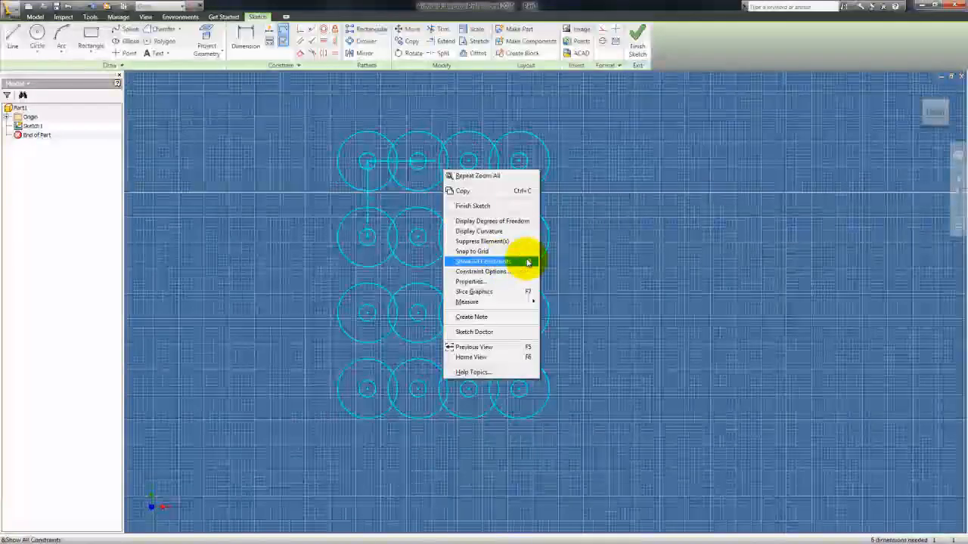
click(591, 284)
Delete the rectangular pattern along with the original circles and the two direction lines to empty the sketch.
drag(627, 461, 343, 218)
right_click(495, 257)
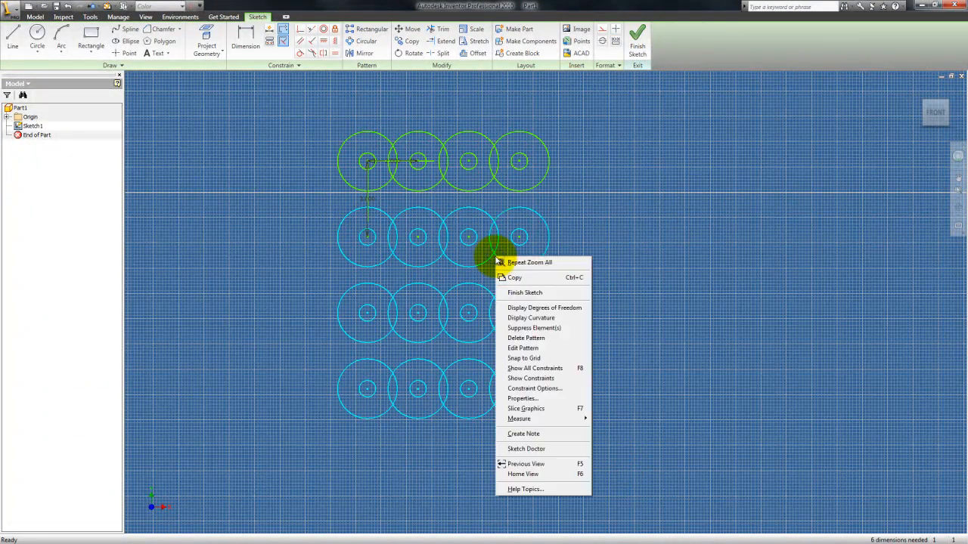
click(526, 338)
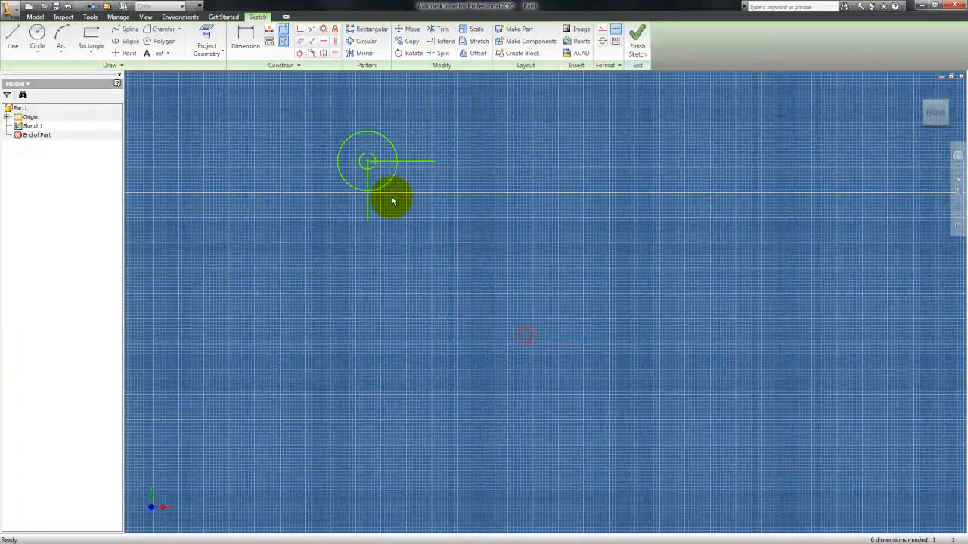
drag(516, 246, 254, 94)
key(Delete)
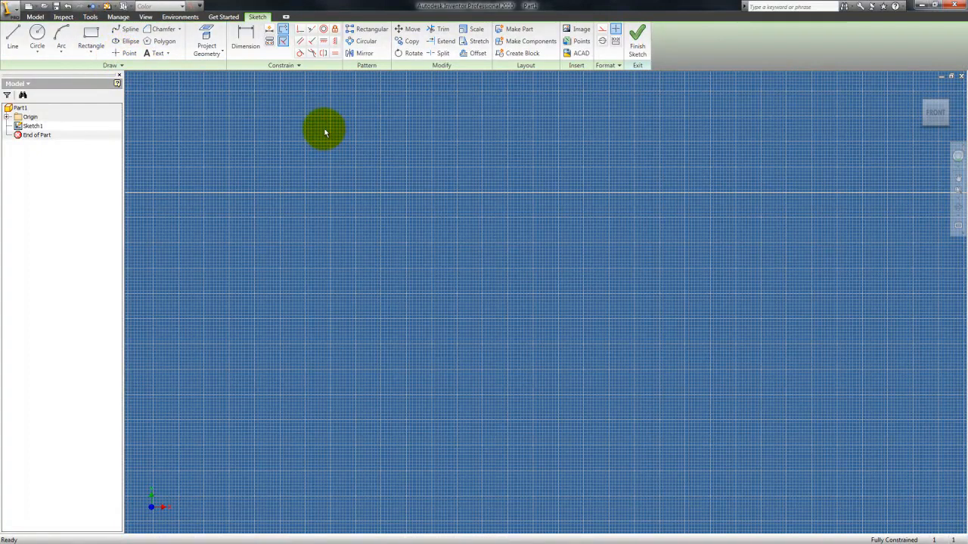
Draw a closed irregular five-sided line profile with one inward notch along its lower edge.
click(13, 36)
click(235, 251)
click(296, 144)
click(416, 212)
click(307, 248)
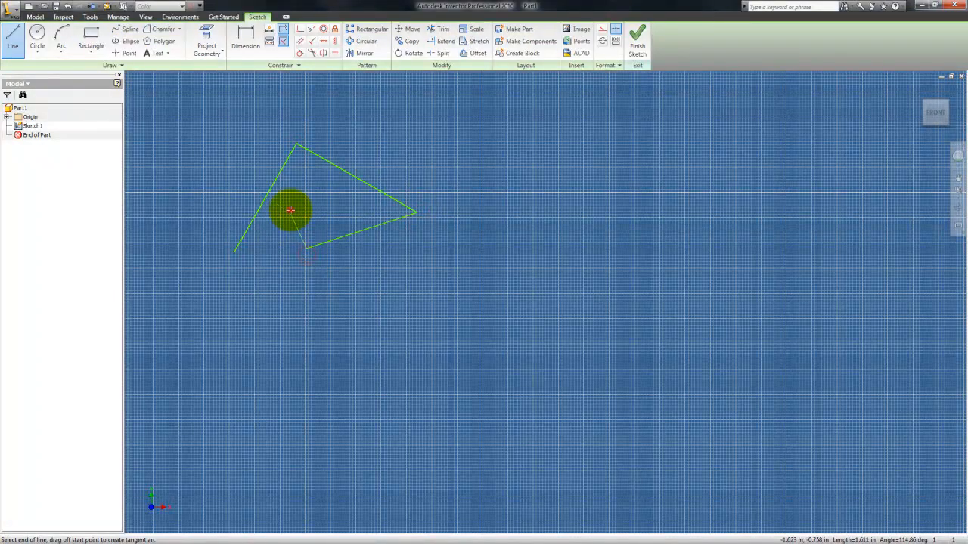
click(288, 214)
click(235, 251)
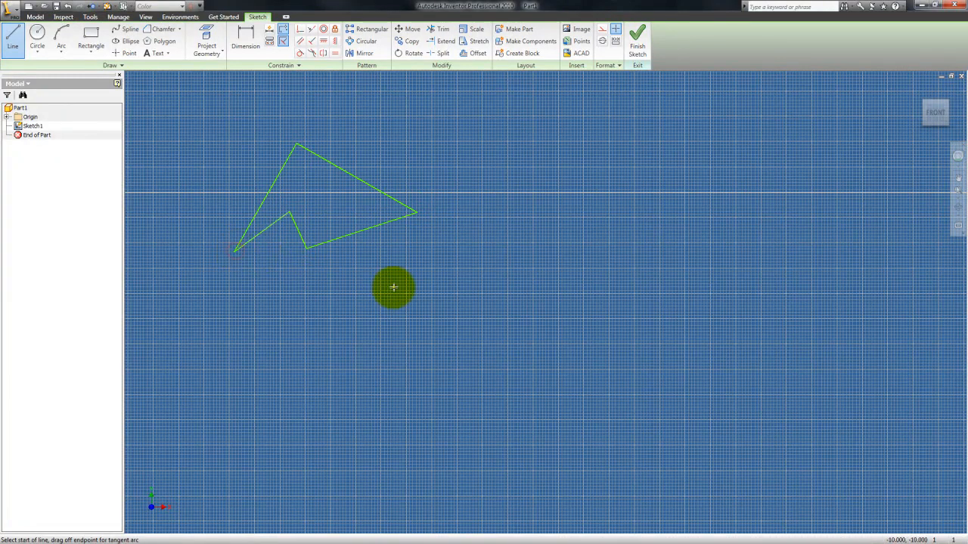
key(Escape)
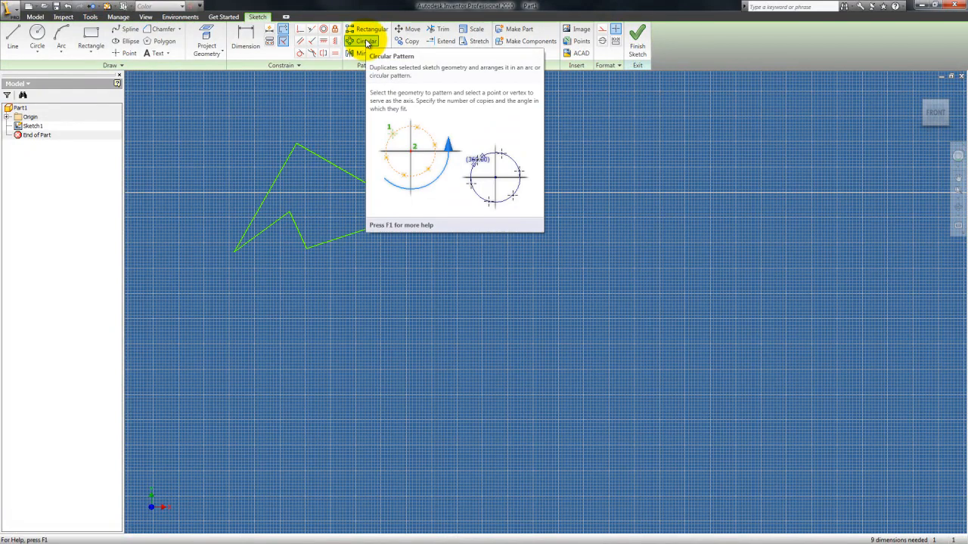
Place a sketch point well to the right of the five-sided profile.
mouse_move(403, 175)
middle_down()
mouse_move(371, 216)
mouse_move(372, 230)
middle_up()
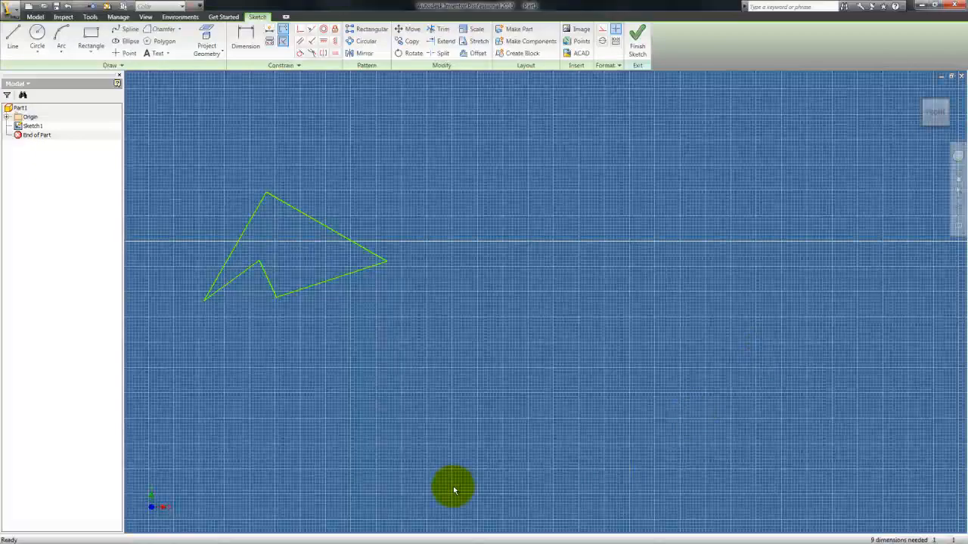
click(125, 54)
click(598, 211)
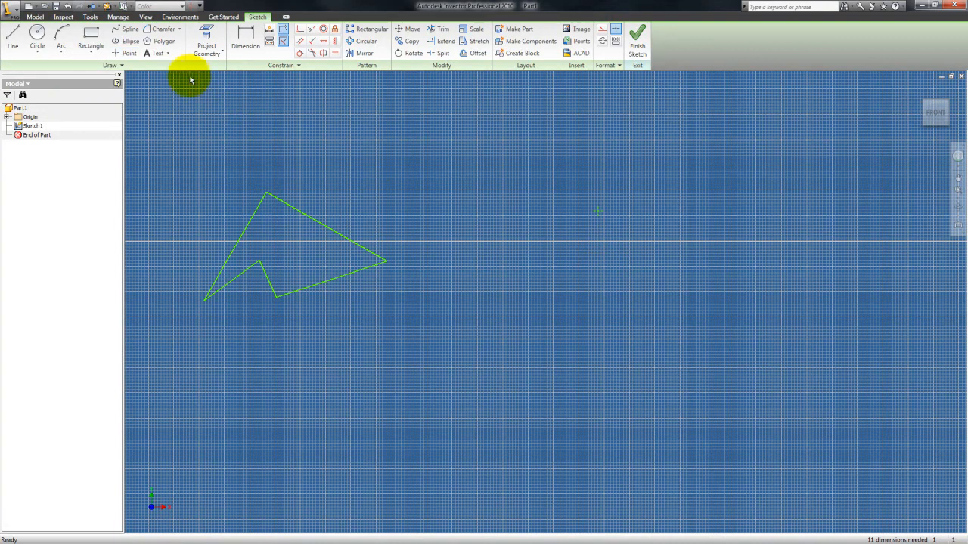
Set up a circular pattern of the whole five-sided profile with the sketch point as its axis.
click(360, 44)
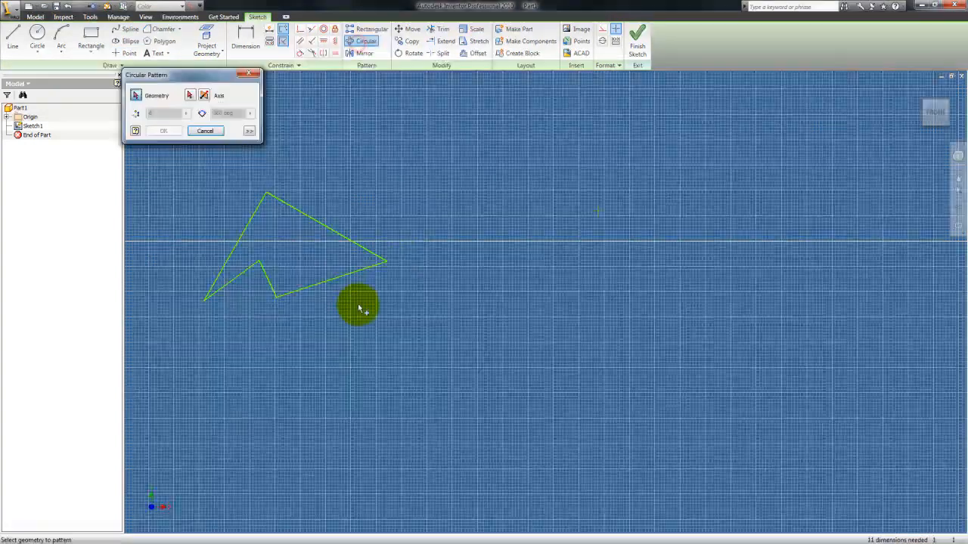
drag(414, 344, 195, 178)
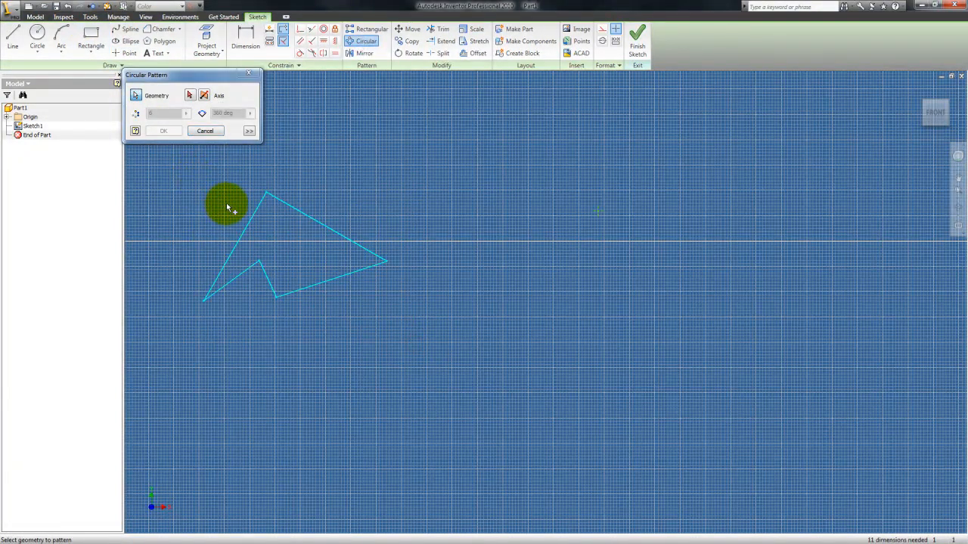
click(190, 95)
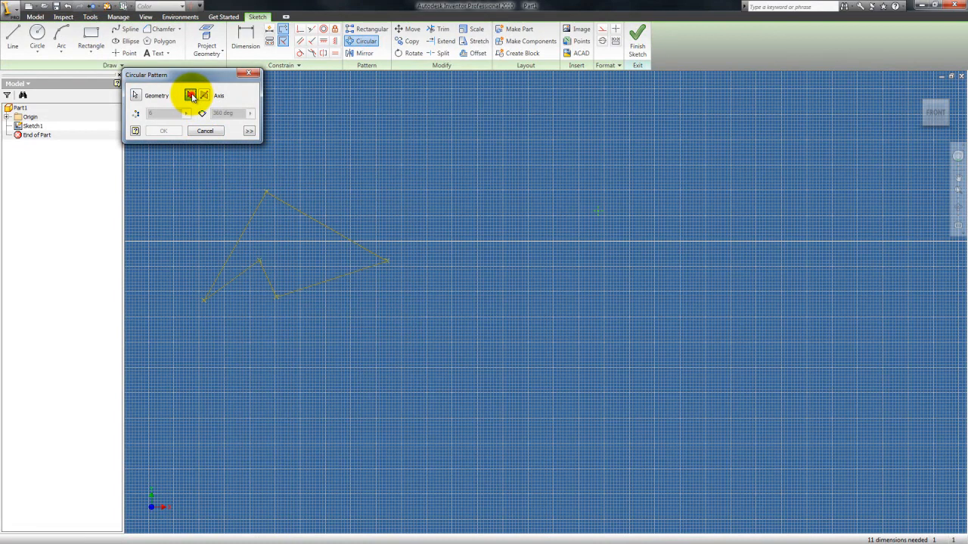
click(599, 218)
Set the circular pattern to 15 instances spread over an angle of 270 degrees.
scroll(529, 252, up, 3)
scroll(530, 251, down, 5)
middle_drag(538, 229, 511, 268)
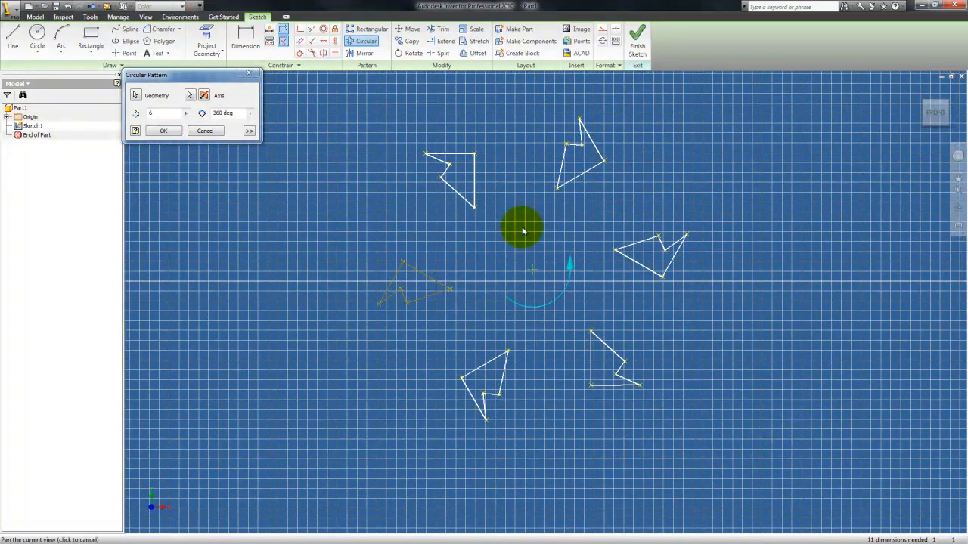
scroll(544, 232, up, 3)
scroll(539, 226, down, 3)
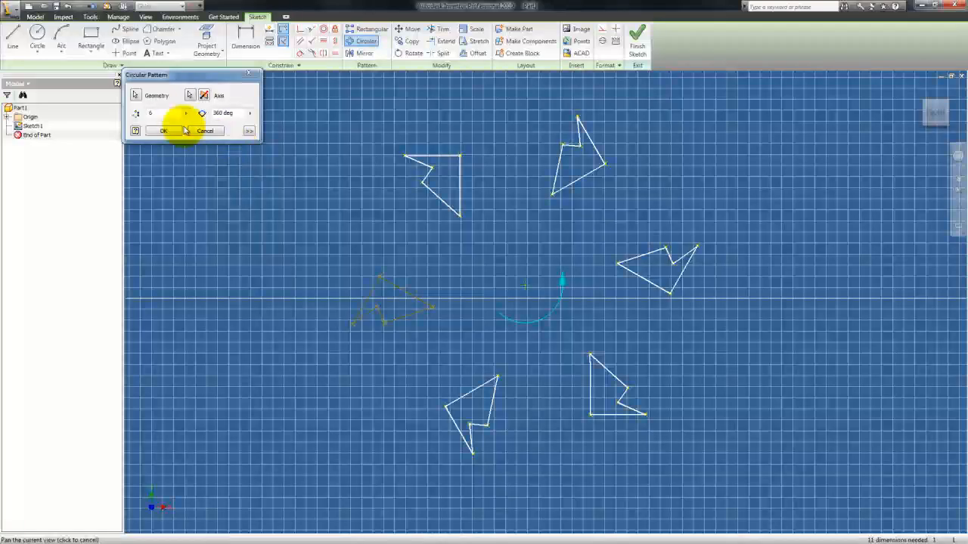
click(163, 113)
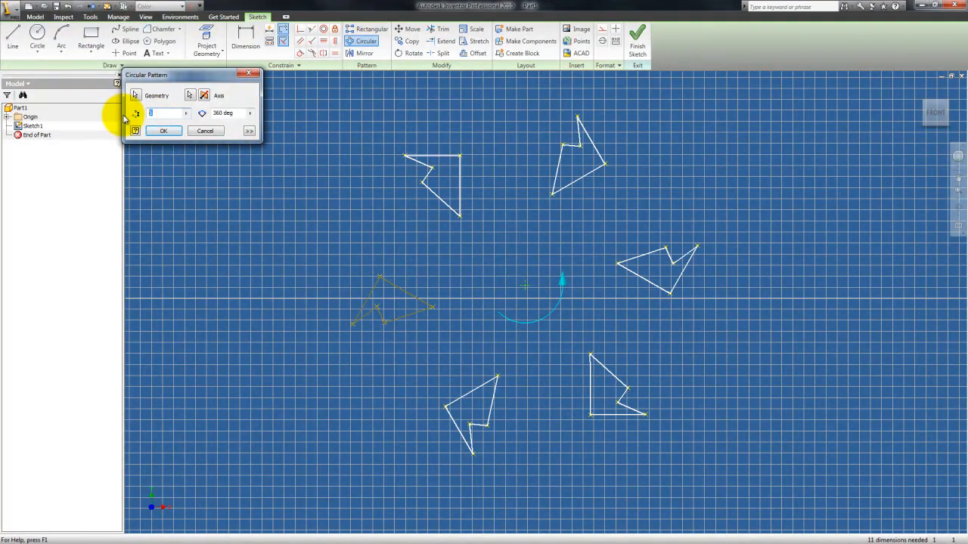
text(15)
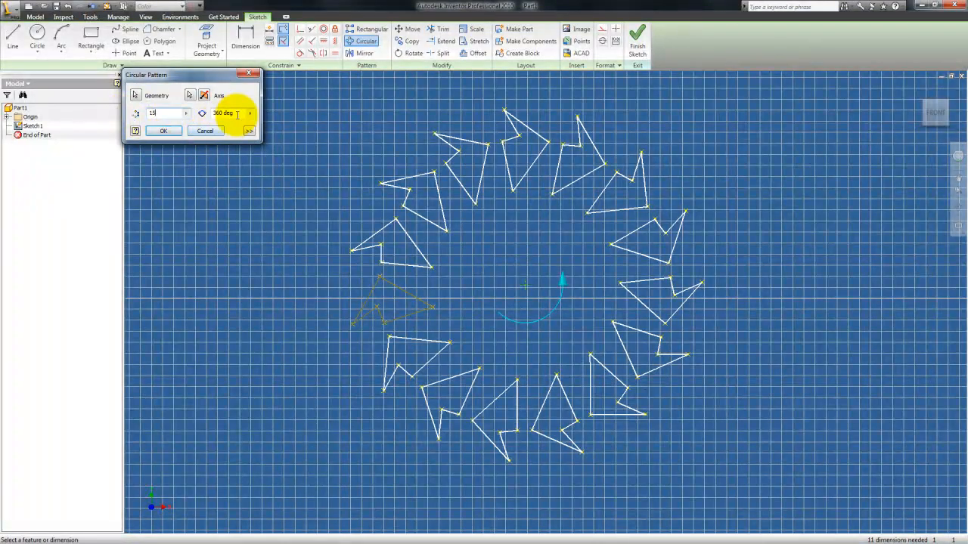
click(239, 112)
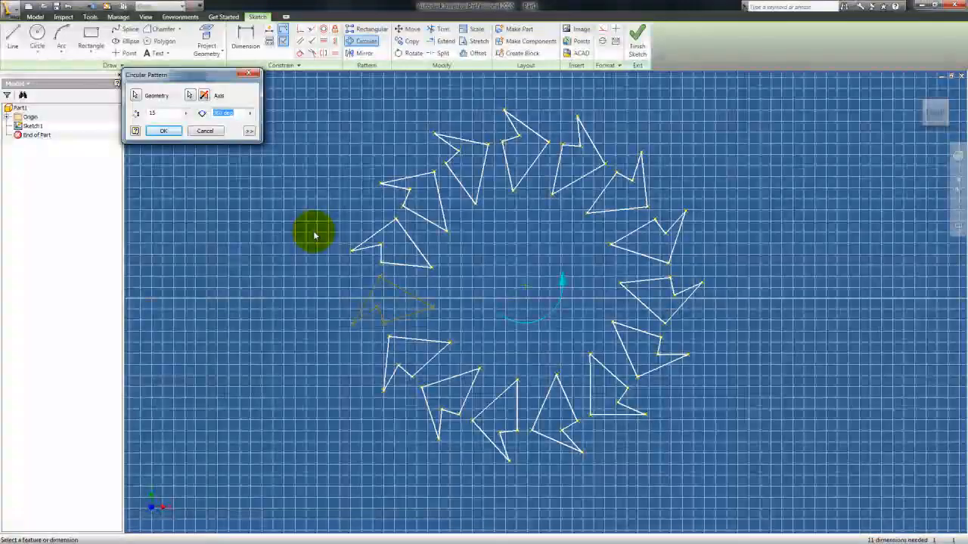
text(270)
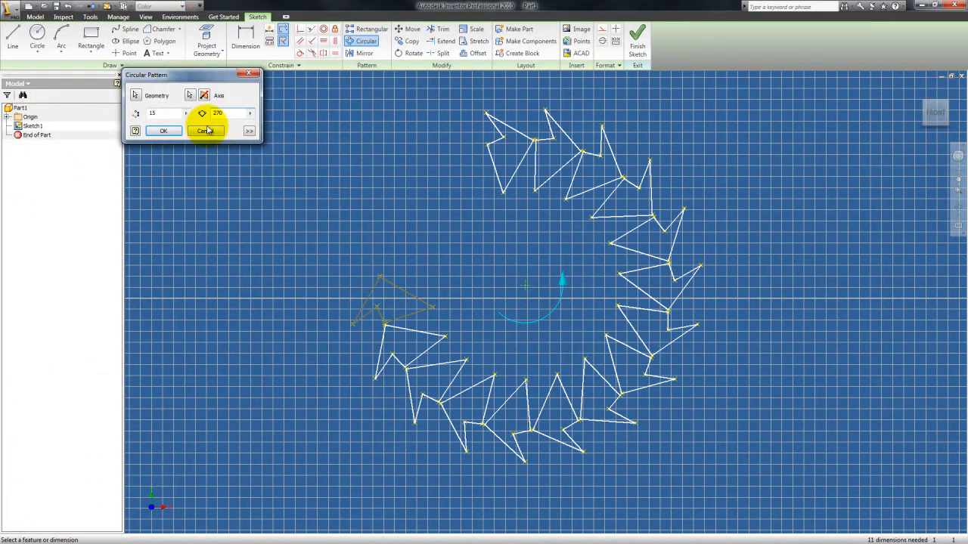
Reverse the circular pattern's direction to run clockwise and create the pattern.
click(207, 98)
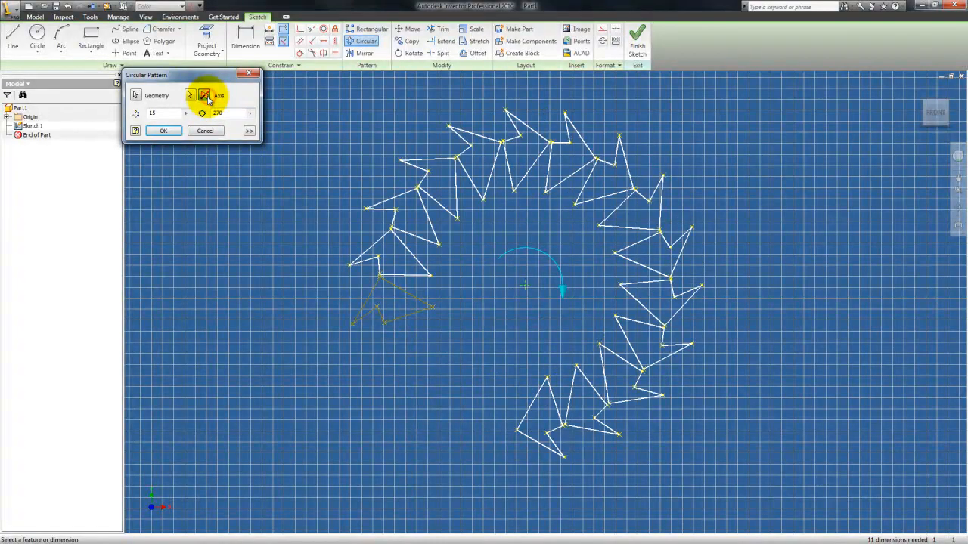
click(207, 97)
click(207, 97)
click(163, 130)
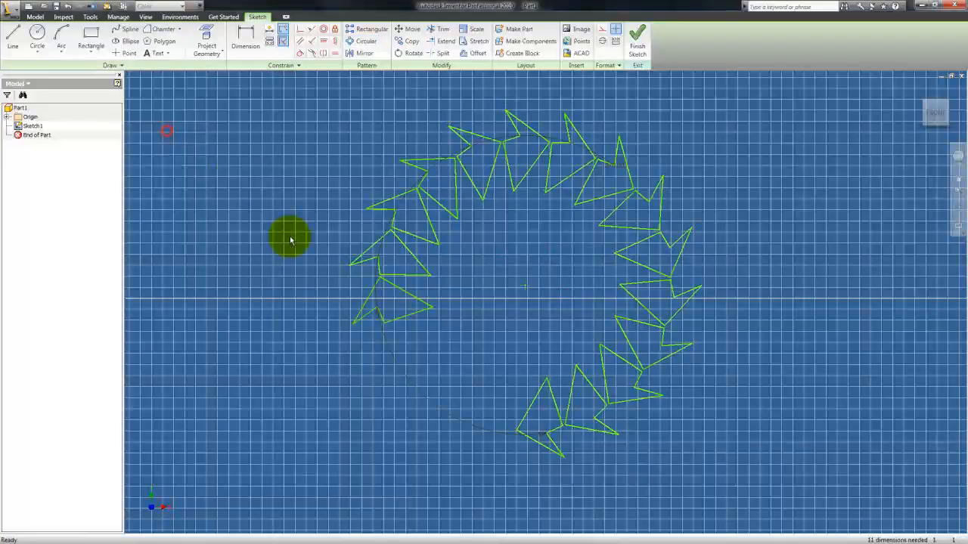
Draw a vertical line to the right of the circular pattern, spanning roughly the pattern's full height.
middle_drag(512, 341, 422, 291)
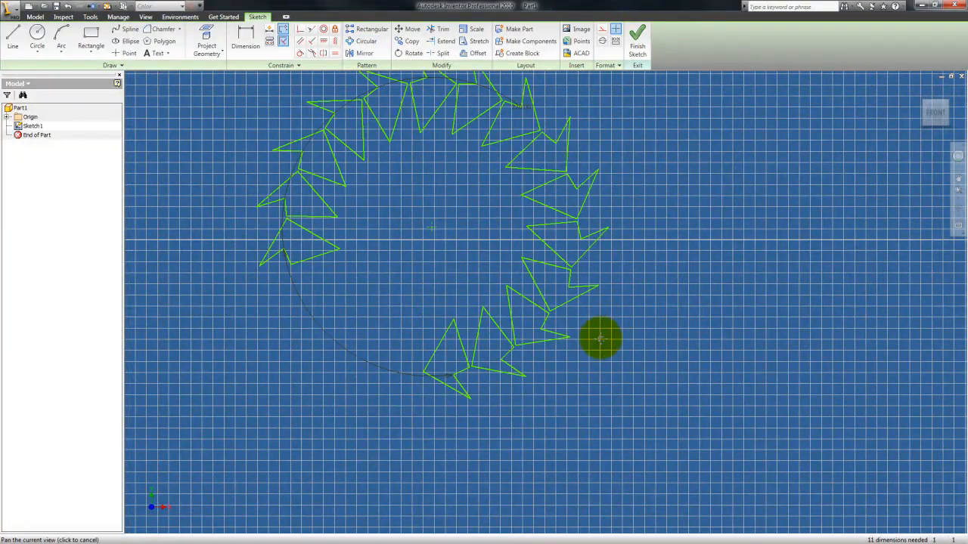
drag(605, 323, 592, 361)
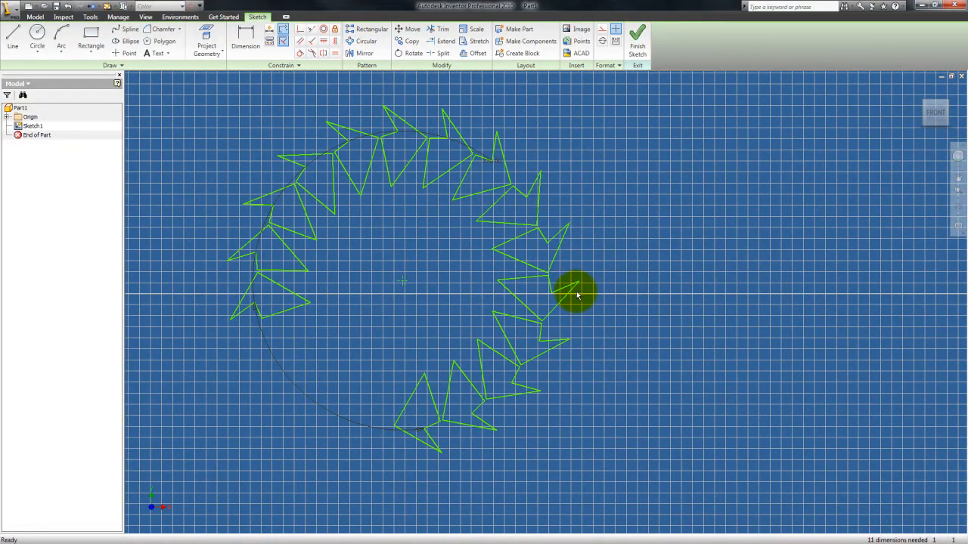
drag(598, 310, 476, 324)
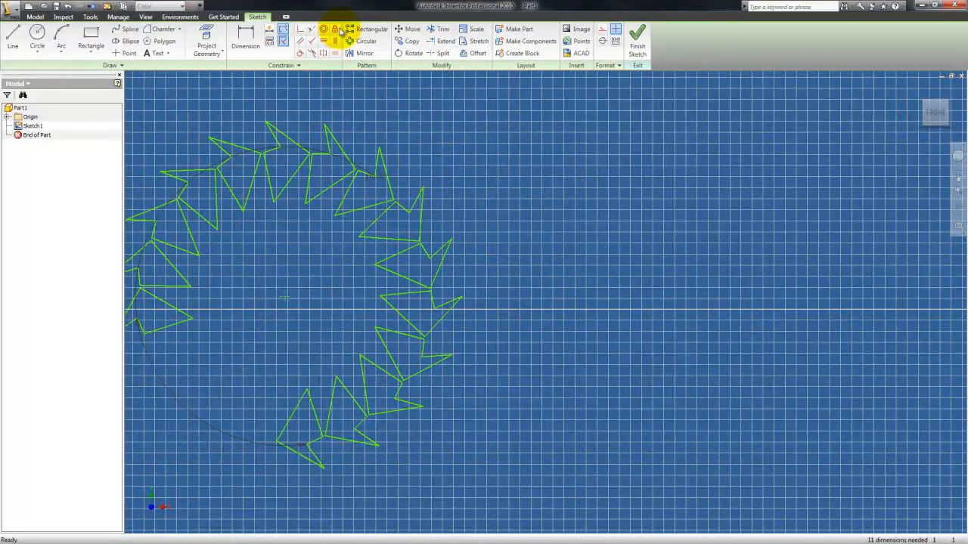
click(16, 39)
click(547, 117)
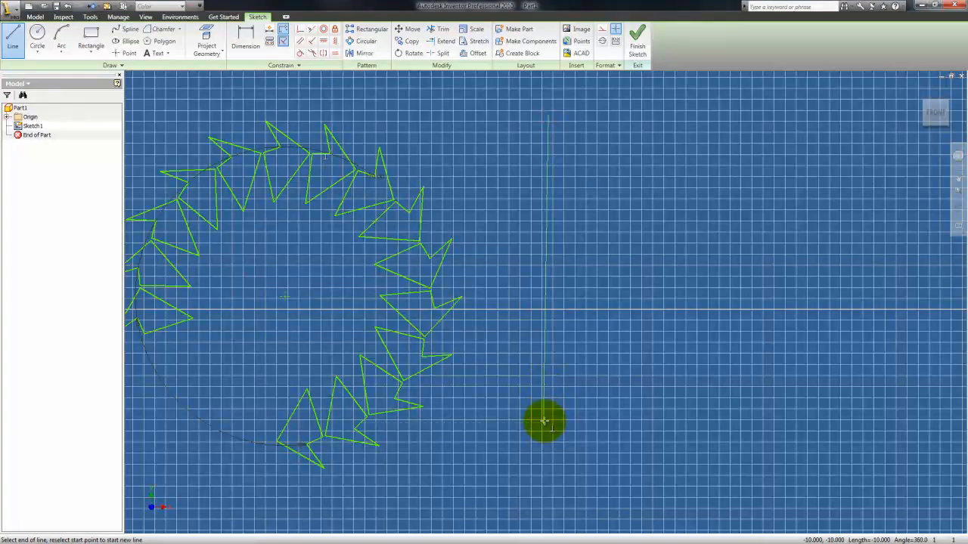
click(557, 449)
key(Escape)
Mirror the entire circular pattern and its center point across the vertical line.
click(364, 54)
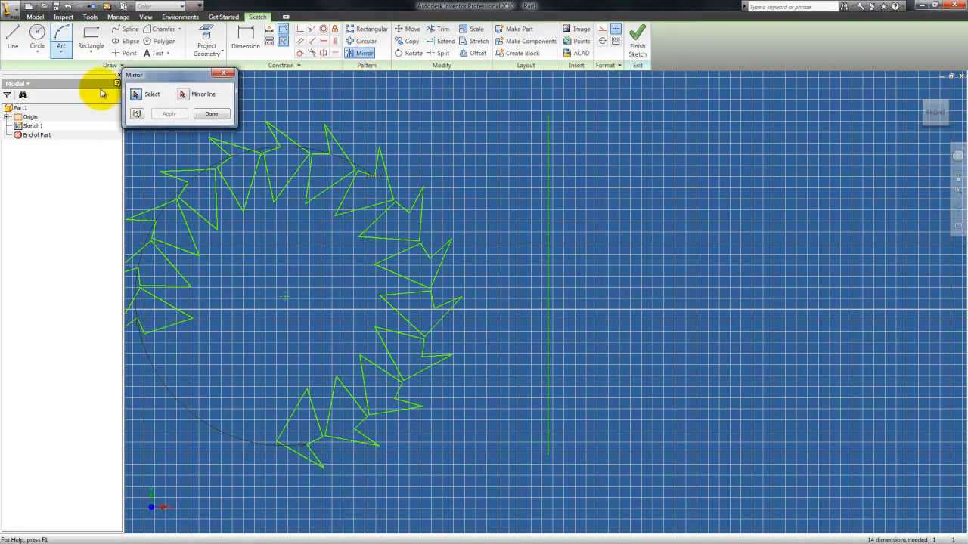
middle_drag(358, 282, 396, 257)
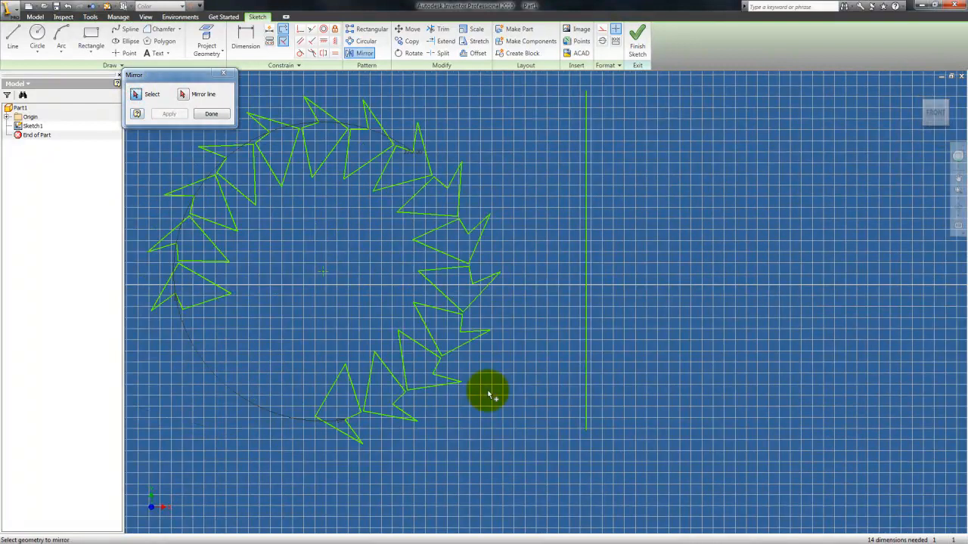
mouse_move(512, 459)
mouse_down()
mouse_move(256, 178)
mouse_move(137, 90)
mouse_up()
click(182, 94)
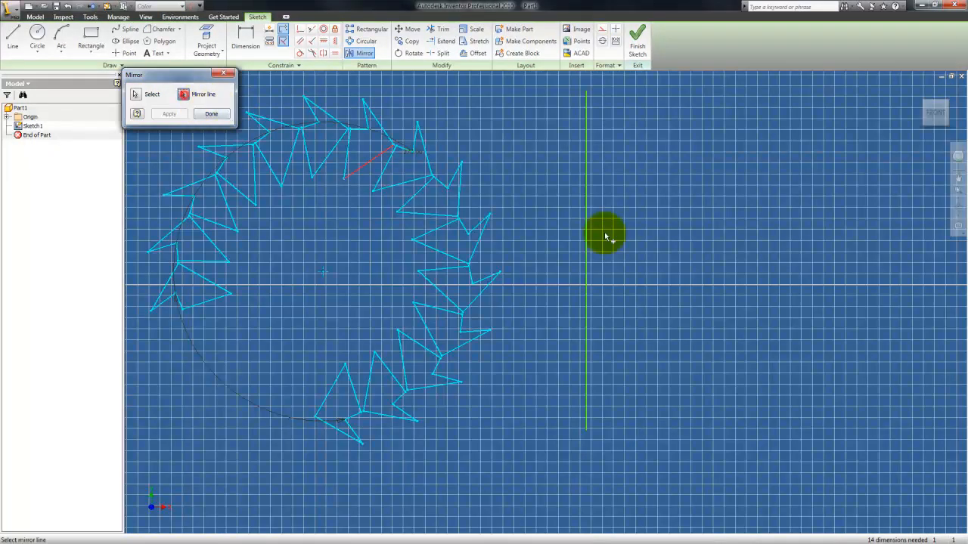
click(586, 217)
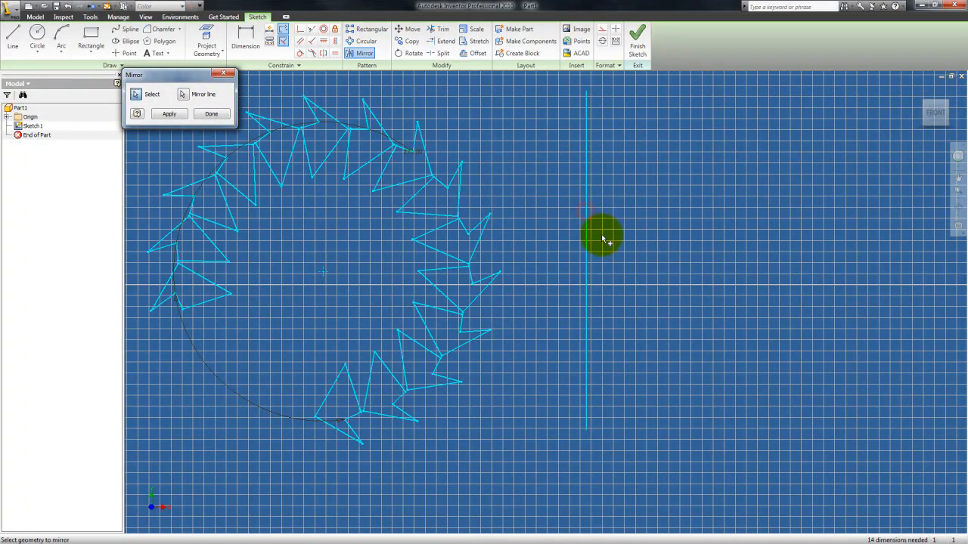
click(170, 114)
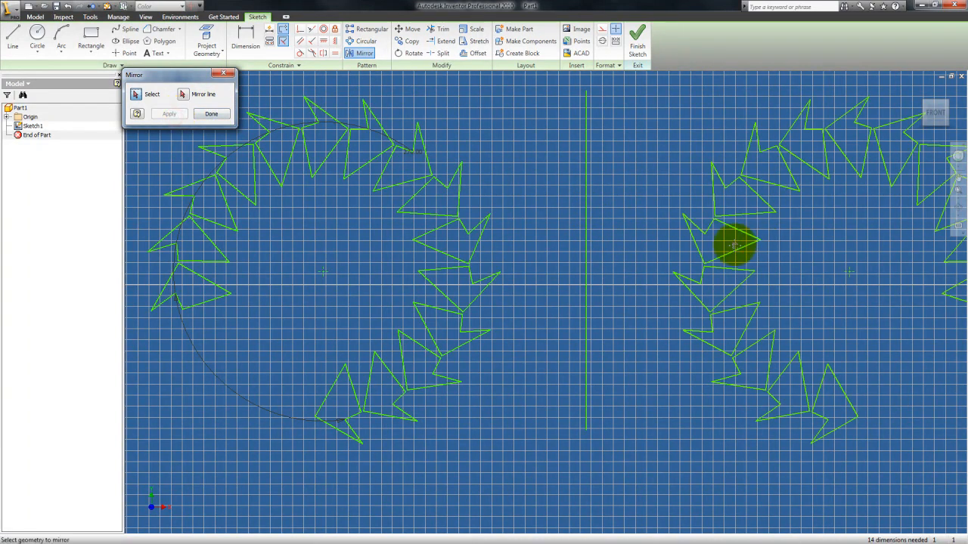
scroll(756, 242, up, 2)
scroll(611, 333, down, 2)
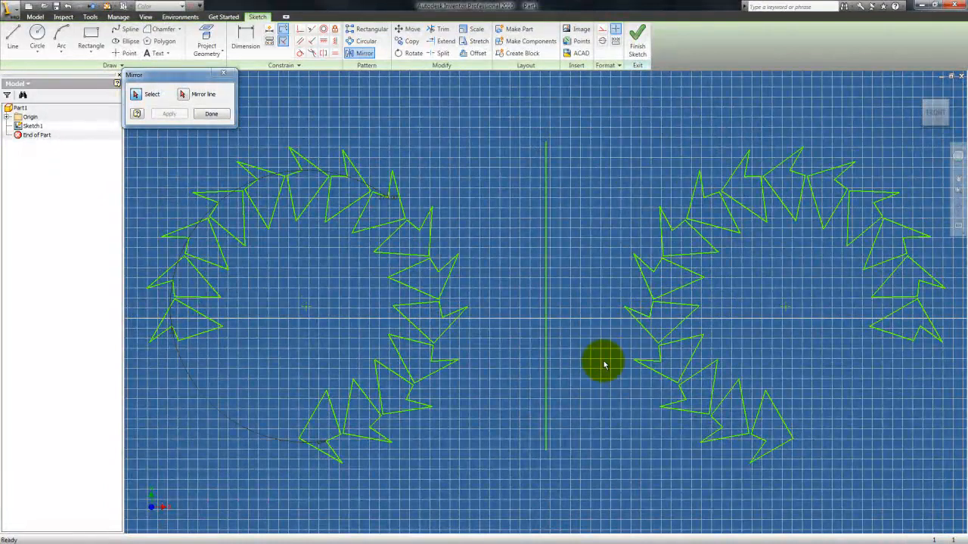
key(Escape)
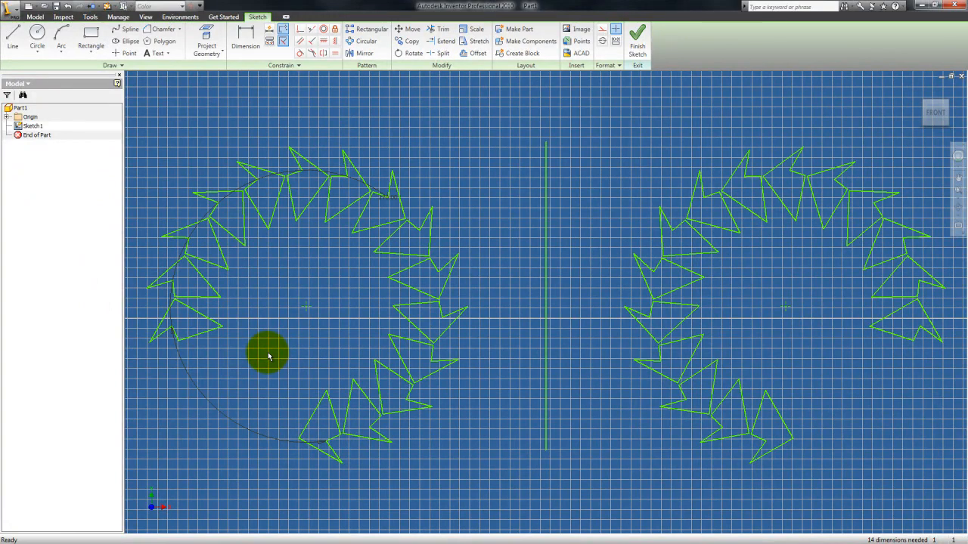
View the dimensioned isometric part drawing in Snipping Tool and minimize its window.
mouse_move(0, 211)
mouse_down()
mouse_move(363, 136)
mouse_move(730, 78)
mouse_move(722, 90)
mouse_up()
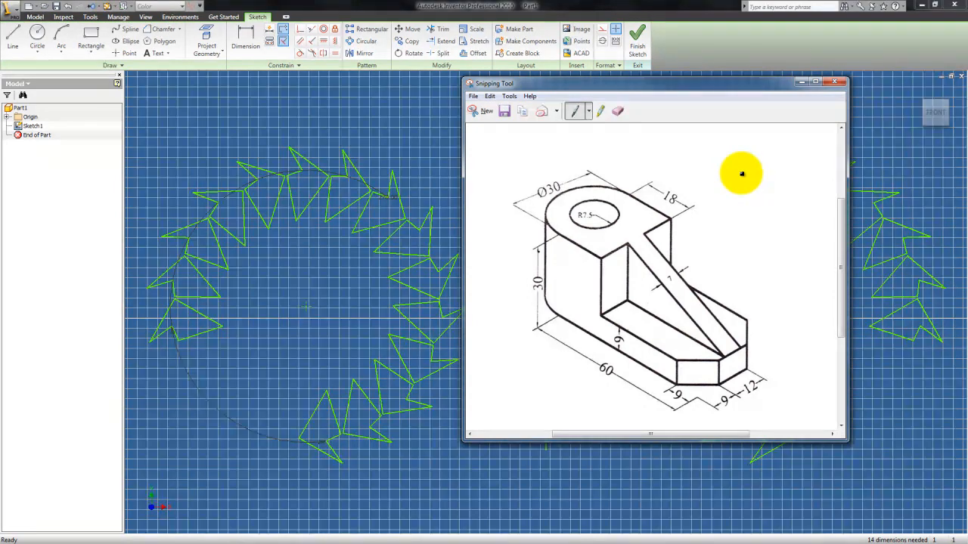
click(800, 82)
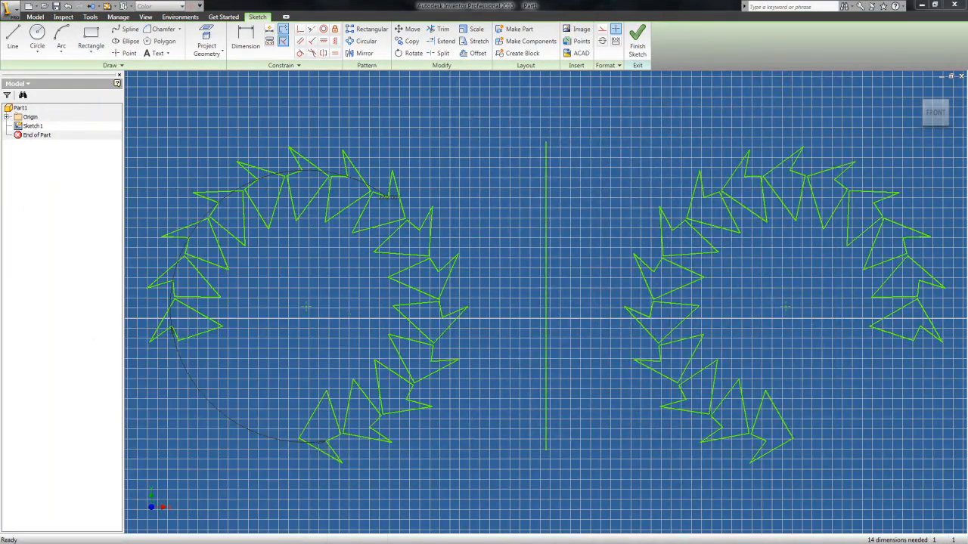